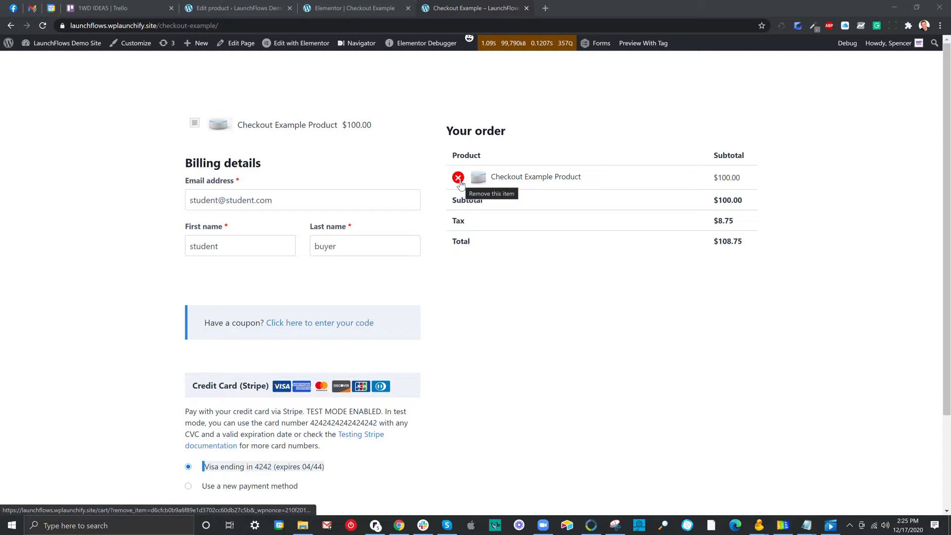
# Remove the Checkout Example Product from the order on the checkout page.
pyautogui.click(460, 181)
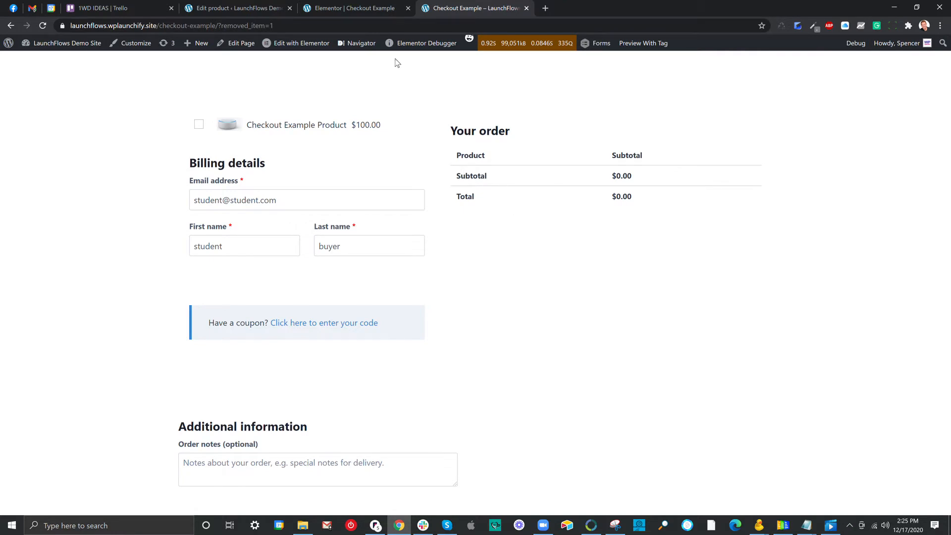
# In the Elementor editor, try the Hide Product Remove Links option of the Your Order widget and leave it off.
pyautogui.click(370, 11)
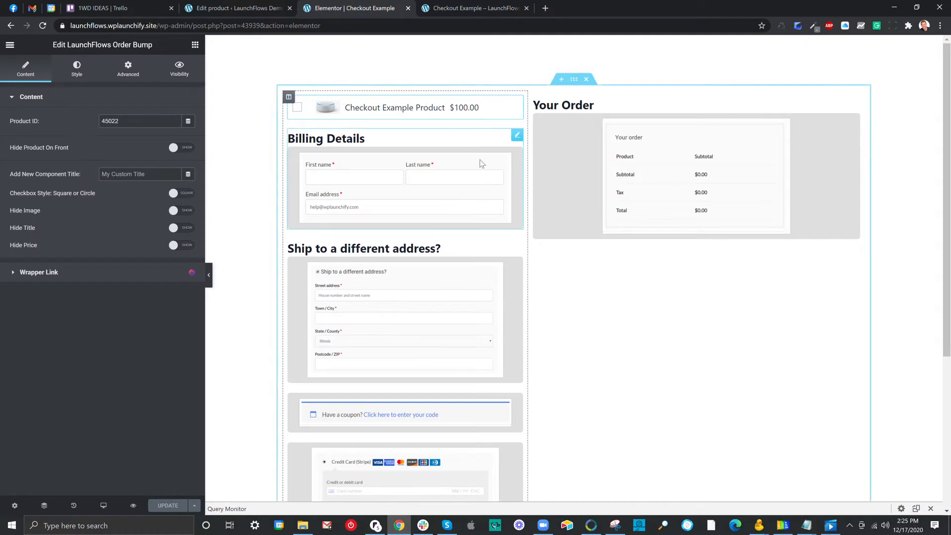
pyautogui.click(583, 163)
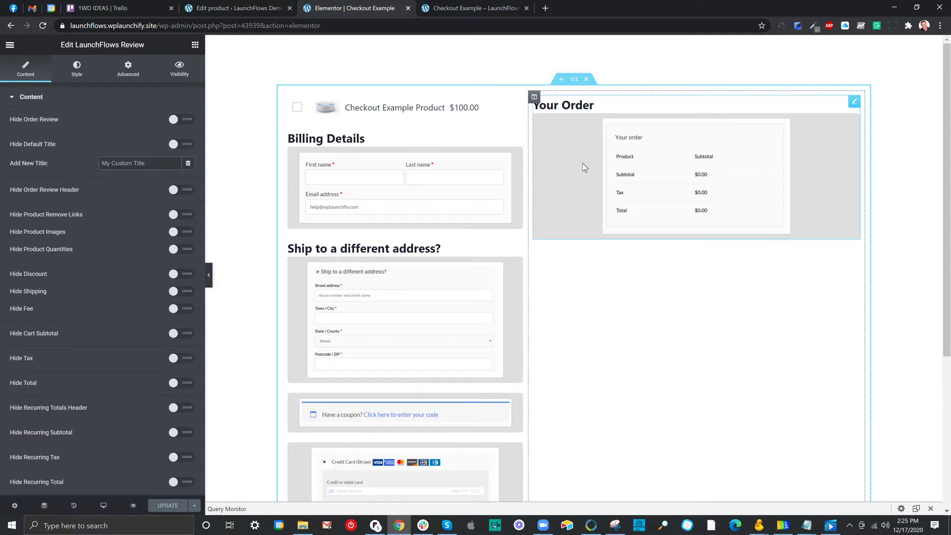
pyautogui.tripleClick(26, 218)
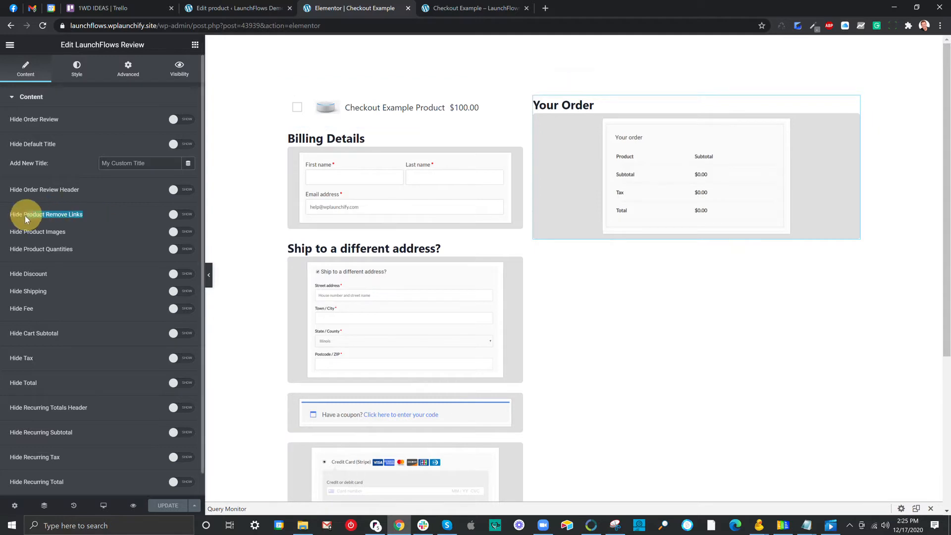
pyautogui.click(188, 216)
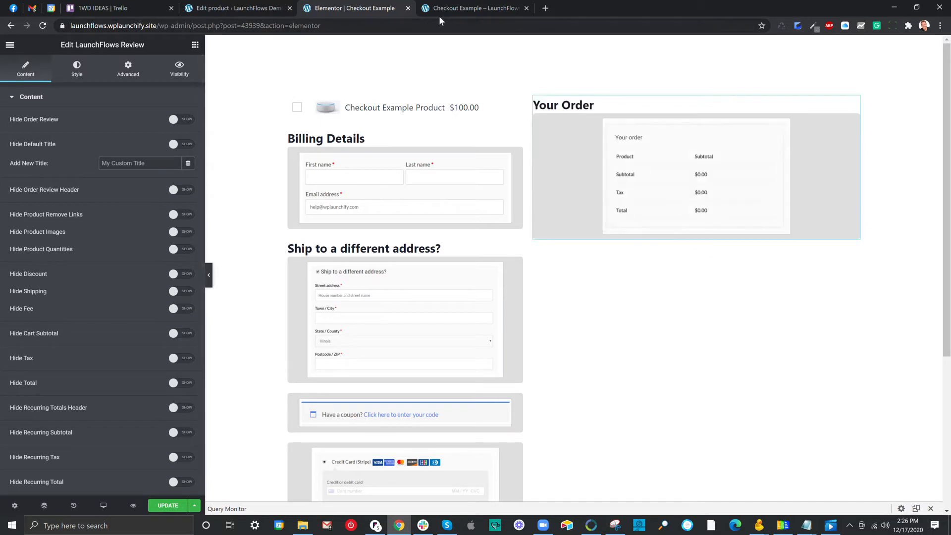
# Add the Checkout Example Product on the live checkout page and empty the cart by loading the page URL with ?emptycart=yes.
pyautogui.click(453, 9)
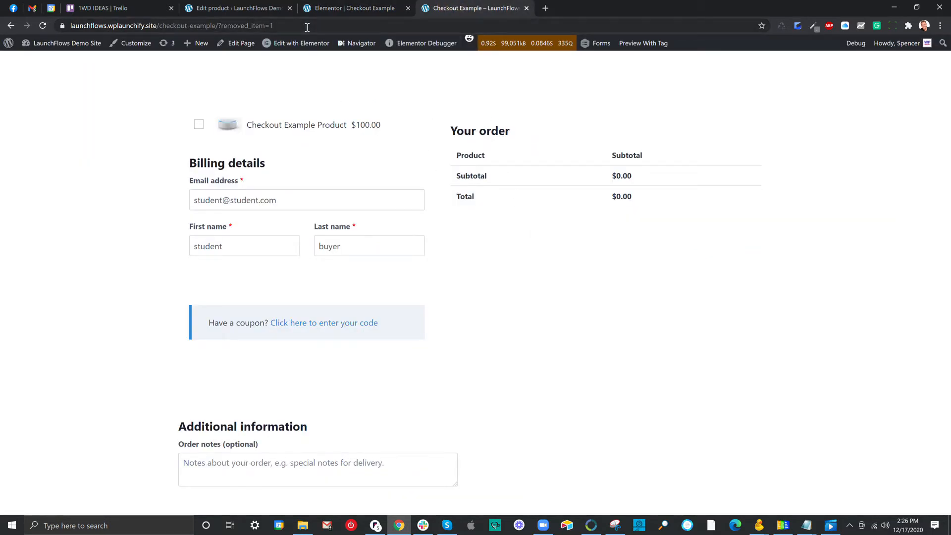
pyautogui.click(199, 123)
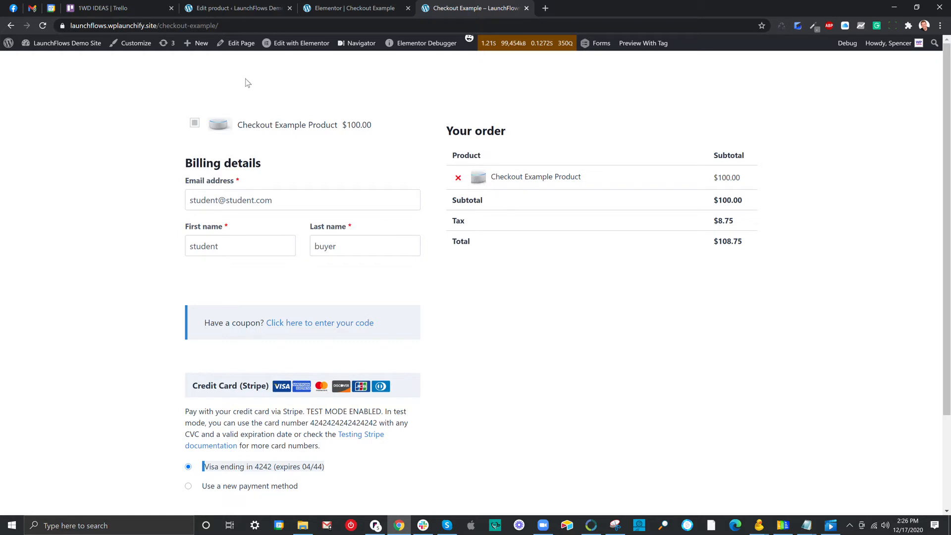
pyautogui.click(234, 25)
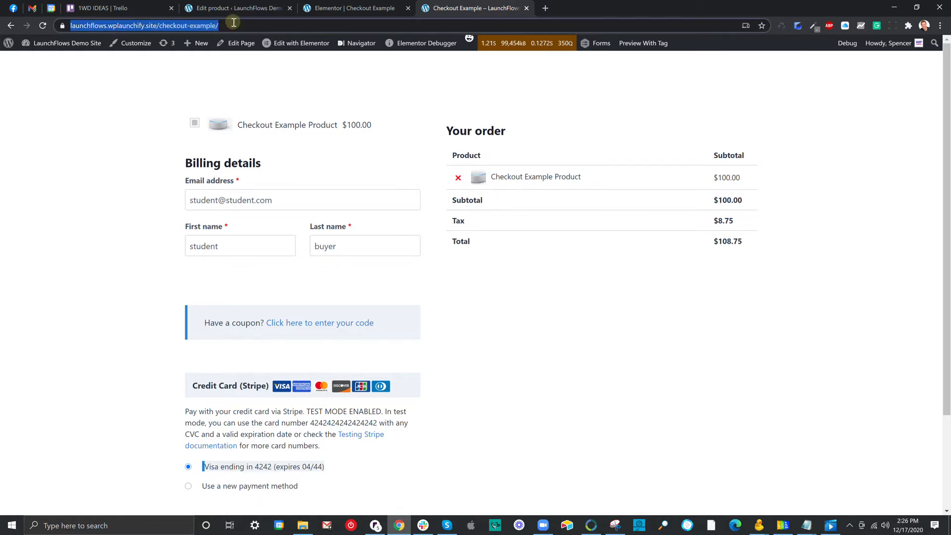
pyautogui.click(234, 24)
pyautogui.write('?')
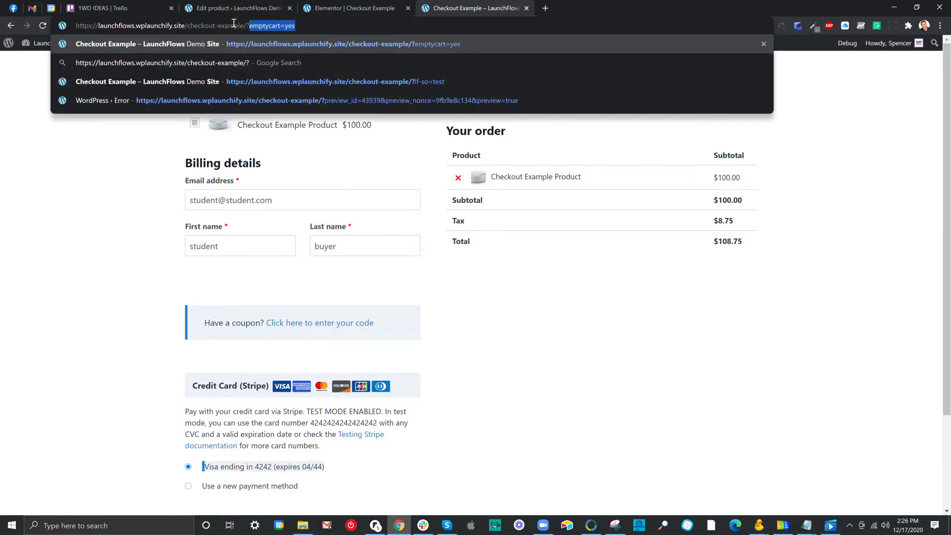
pyautogui.press('Return')
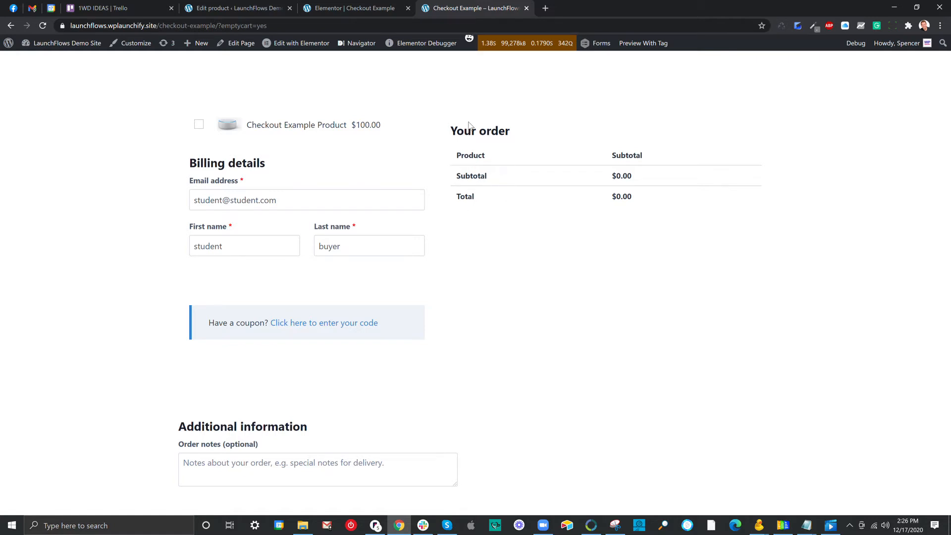
# Find the LaunchFlows Emptycart widget in Elementor and place it below the Your Order review.
pyautogui.click(374, 8)
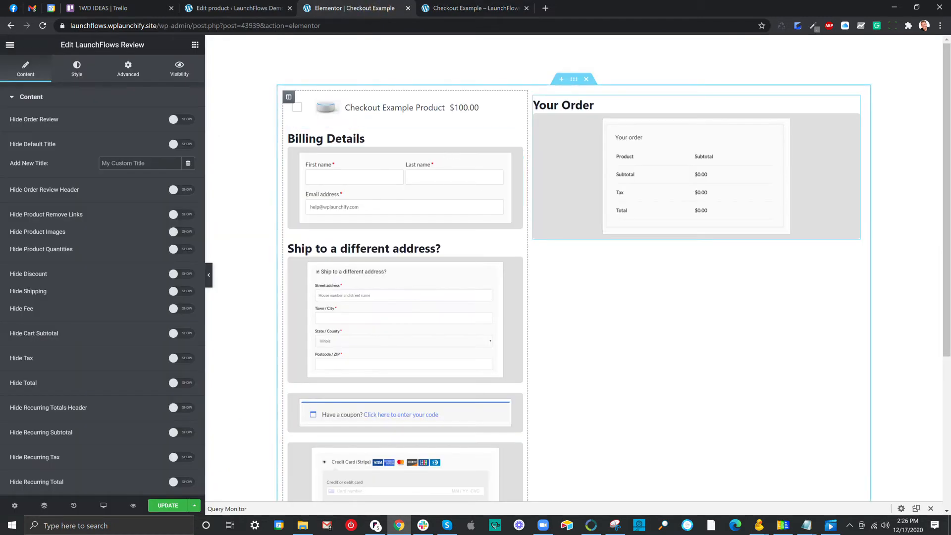
pyautogui.click(195, 46)
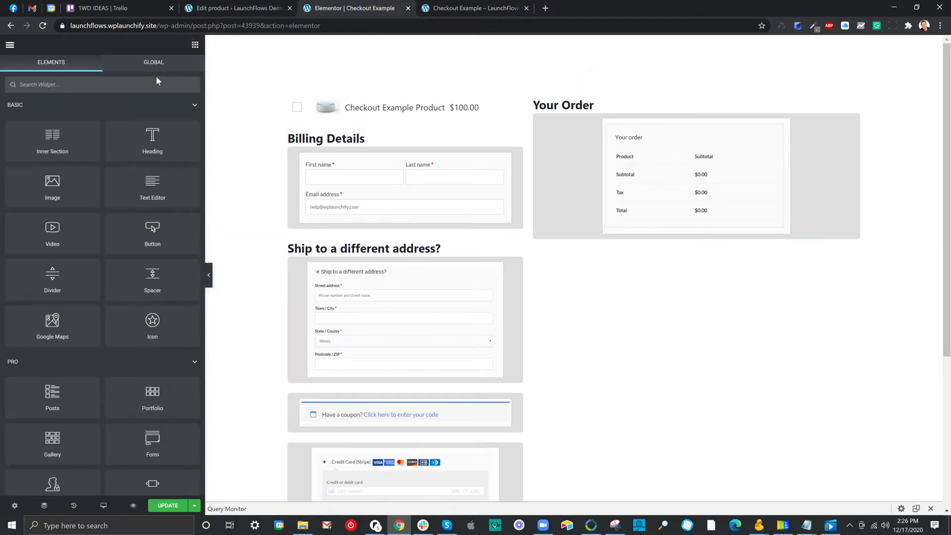
pyautogui.write('empty')
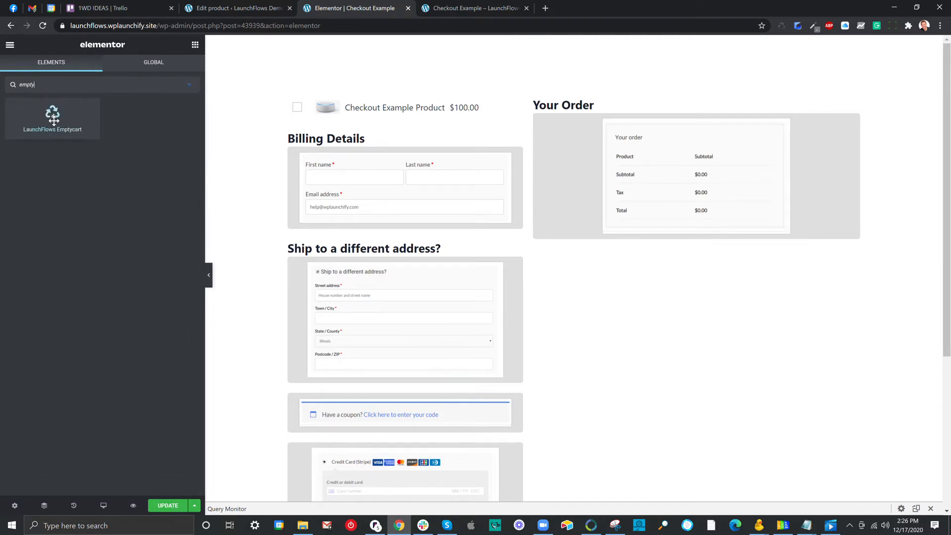
pyautogui.moveTo(53, 117); pyautogui.dragTo(612, 225)
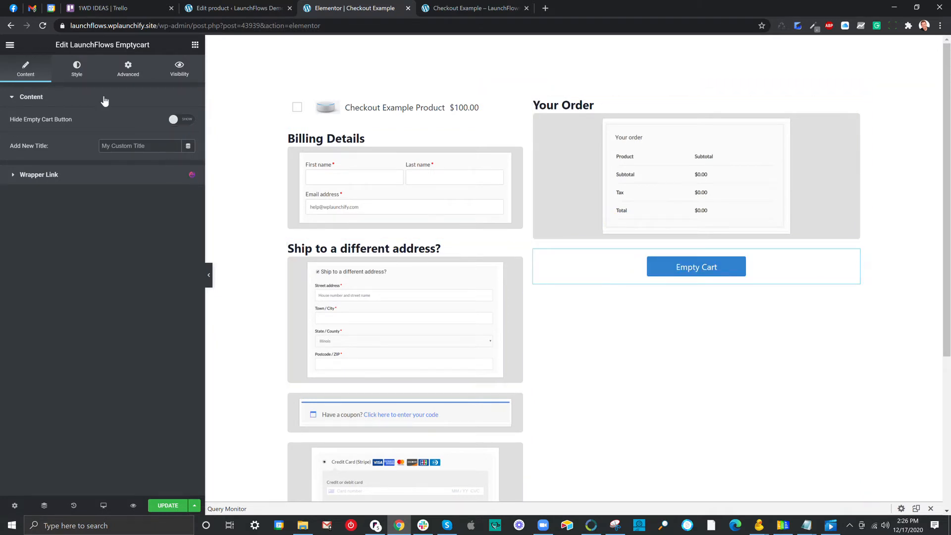
# Try left and right alignment in the Empty Cart button's style settings and return it to center.
pyautogui.click(78, 69)
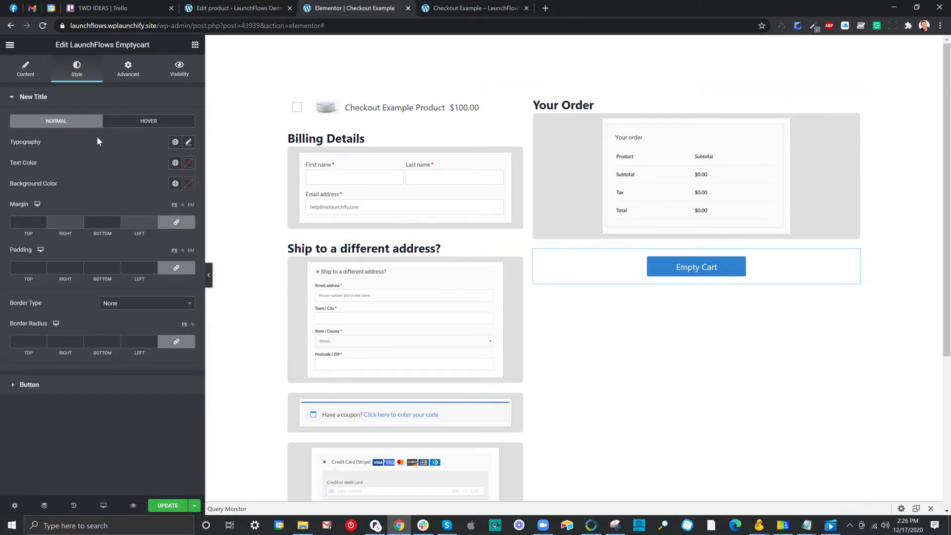
pyautogui.click(12, 98)
pyautogui.click(13, 122)
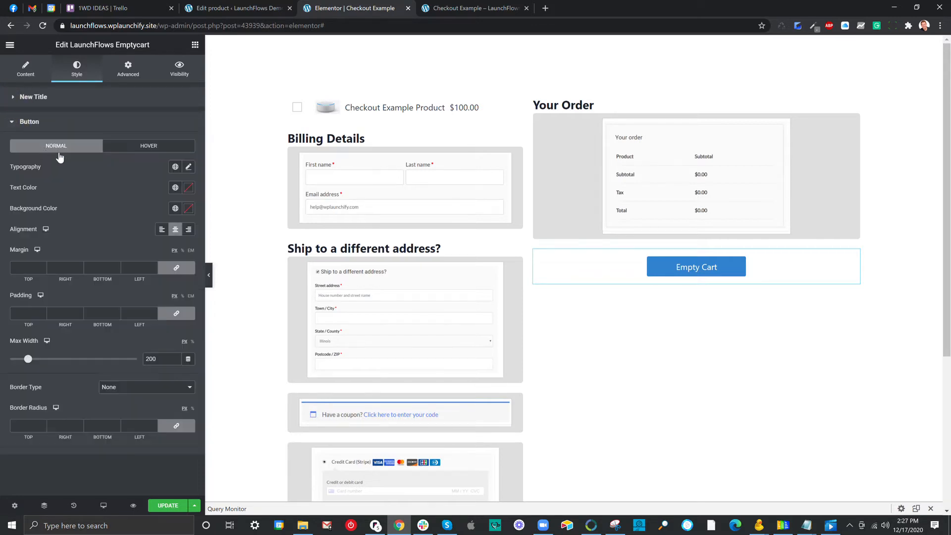
pyautogui.click(160, 230)
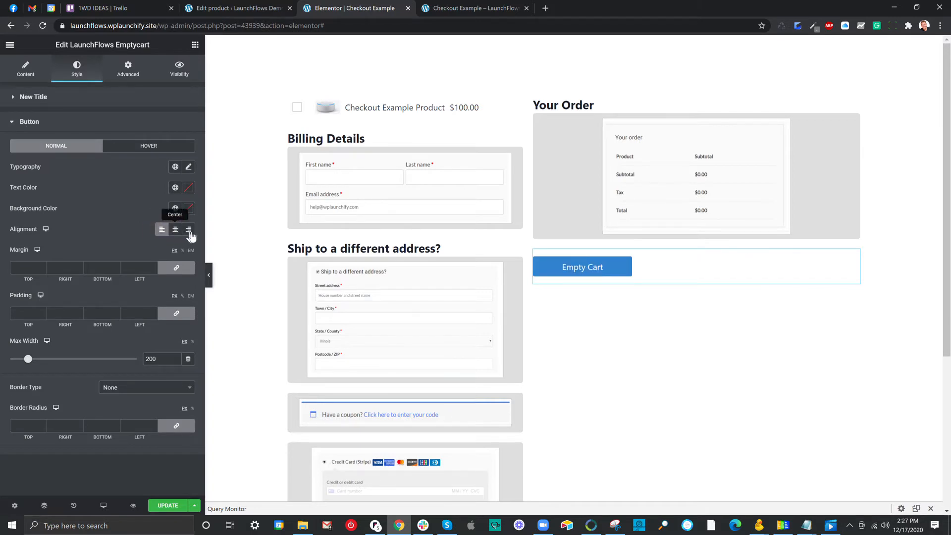
pyautogui.click(189, 230)
pyautogui.click(175, 231)
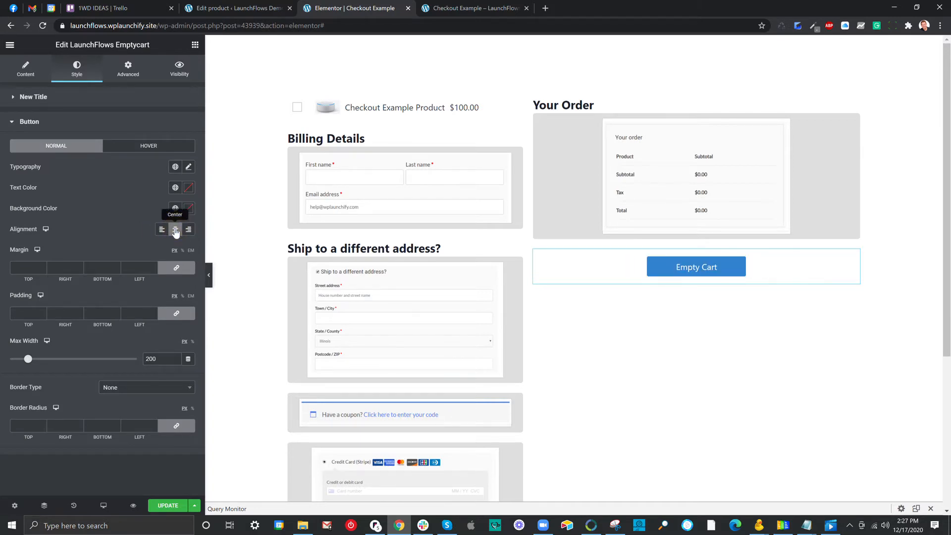
# Try the Hide Empty Cart Button option in the widget's content settings and switch it back off.
pyautogui.click(26, 69)
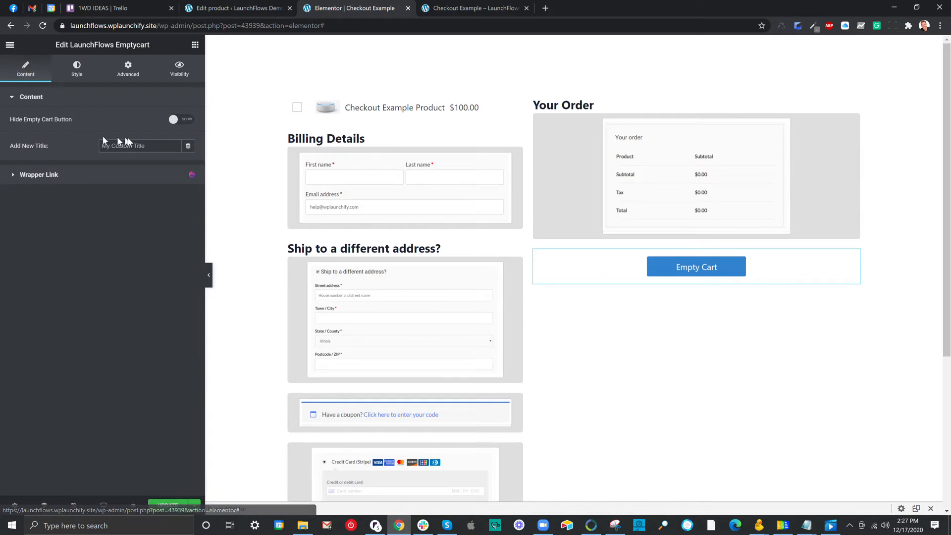
pyautogui.click(186, 120)
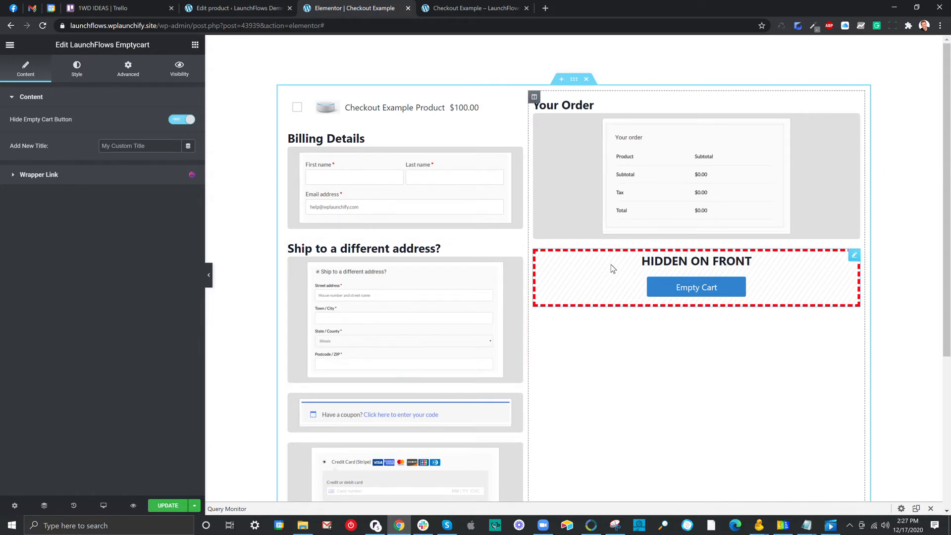
pyautogui.click(175, 119)
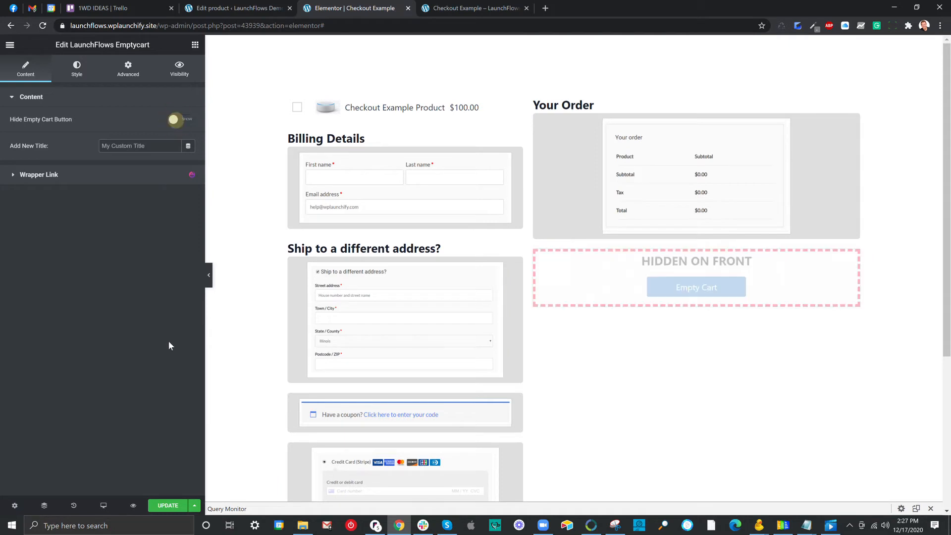
# Update the page and test the Empty Cart button on the live checkout with the Checkout Example Product added.
pyautogui.click(167, 505)
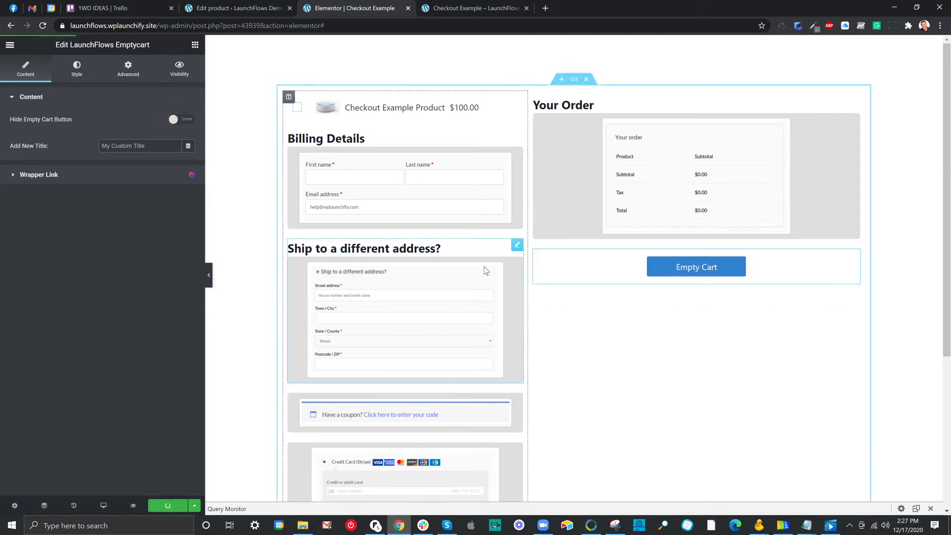
pyautogui.click(466, 10)
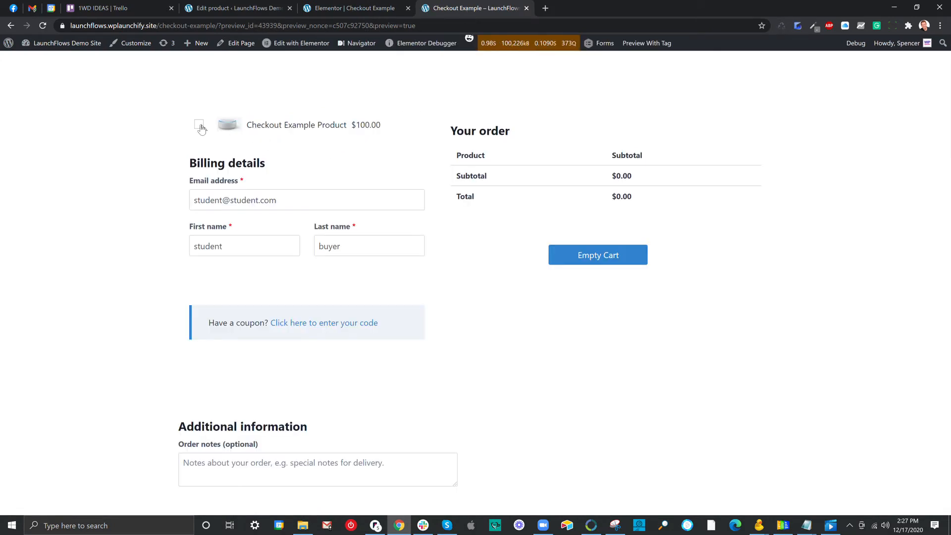
pyautogui.click(200, 125)
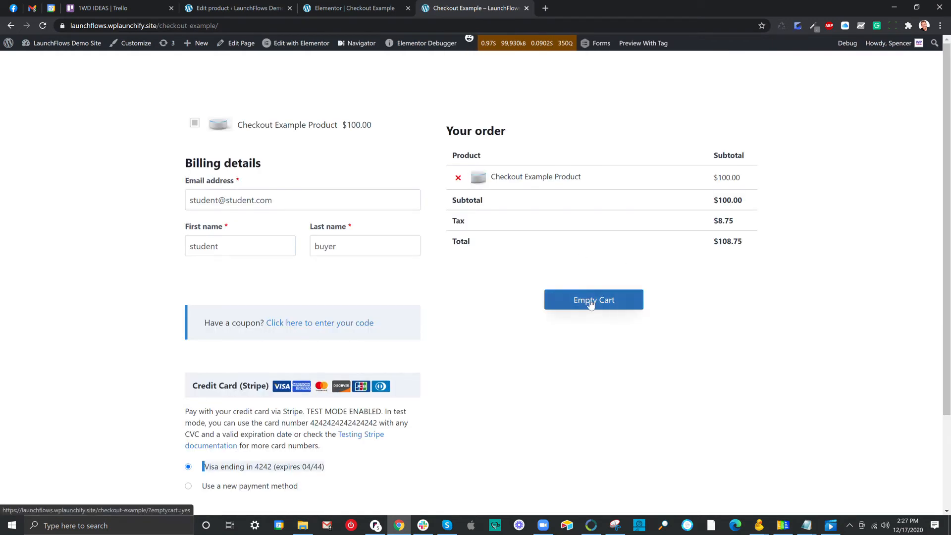
pyautogui.click(591, 304)
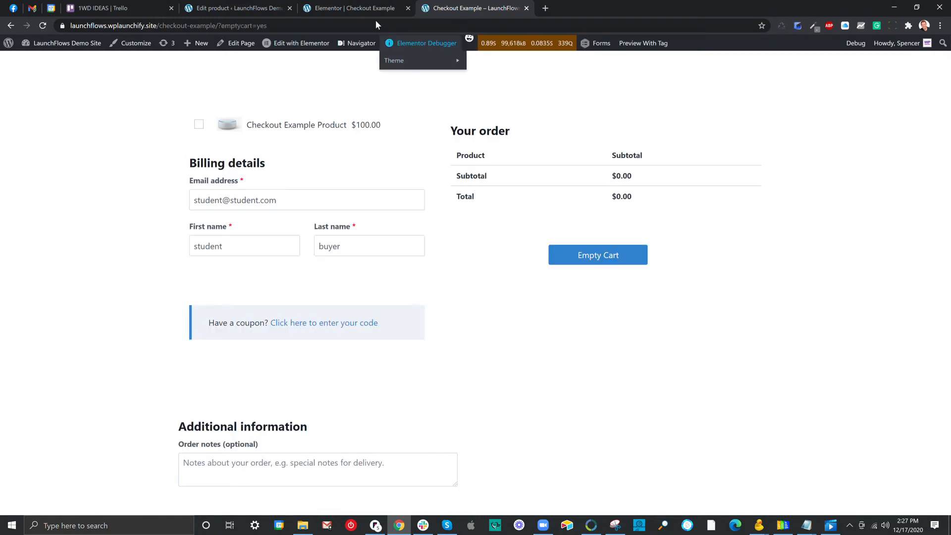
# Exit Elementor to the Checkout Example page's edit screen and switch the page back to the default WordPress editor.
pyautogui.click(362, 7)
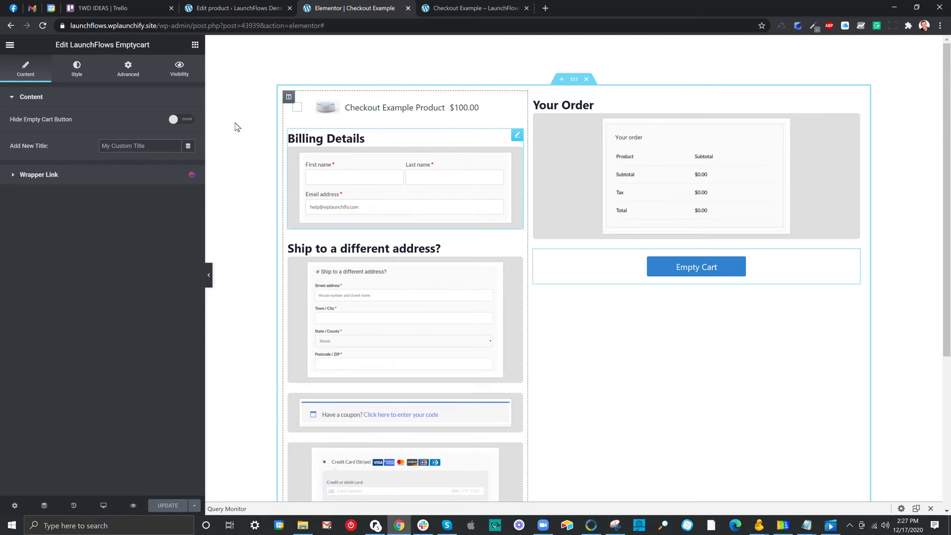
pyautogui.click(9, 47)
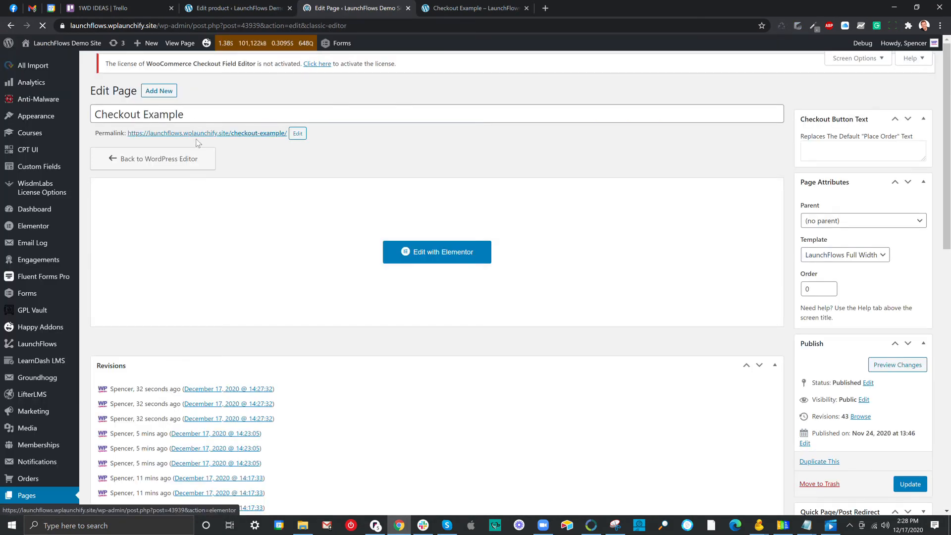
pyautogui.click(184, 160)
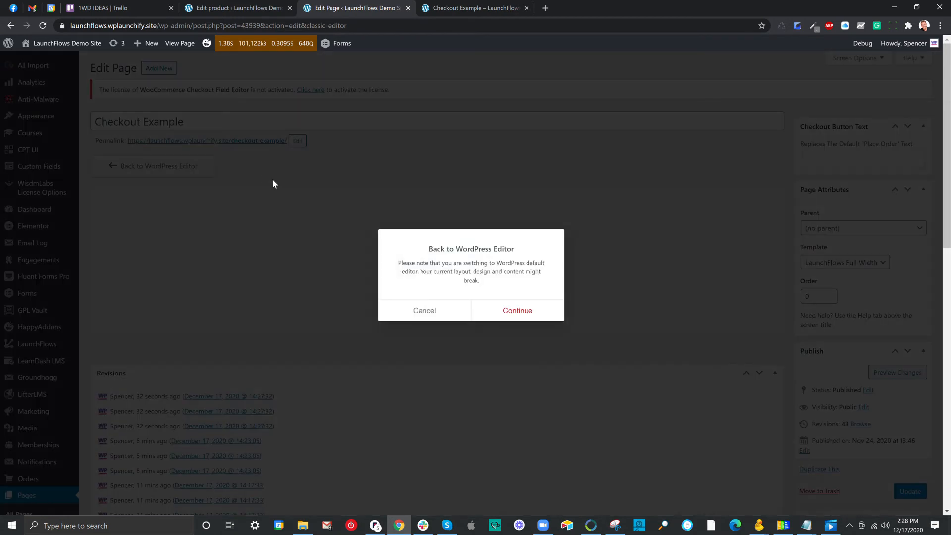
pyautogui.click(502, 311)
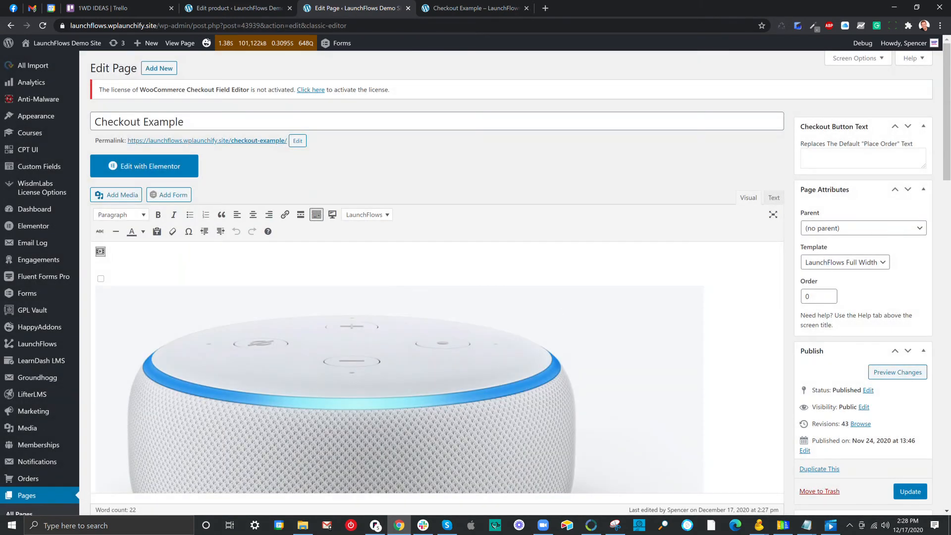
# Delete all of the Checkout Example page's content in its HTML source and return to the visual editing view.
pyautogui.scroll(-1, 476, 278)
pyautogui.scroll(-2, 775, 89)
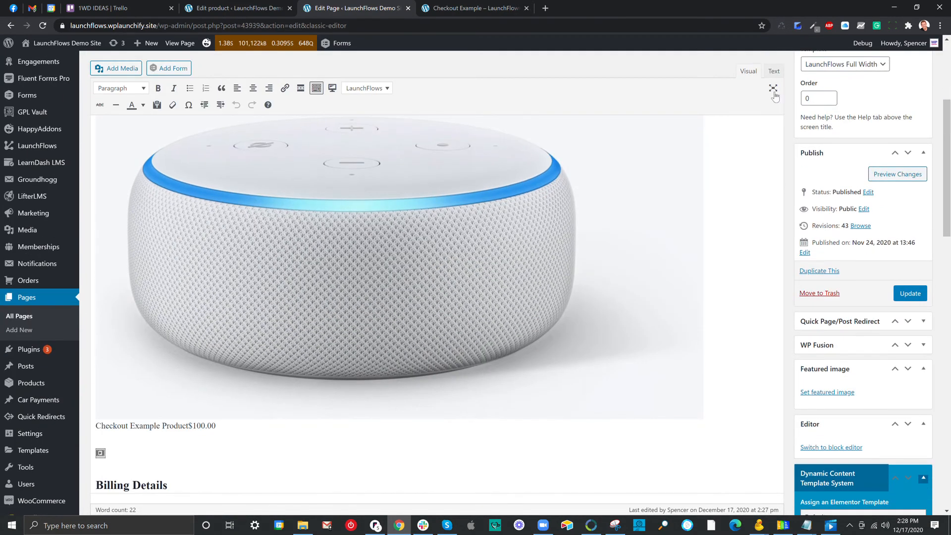
pyautogui.click(774, 71)
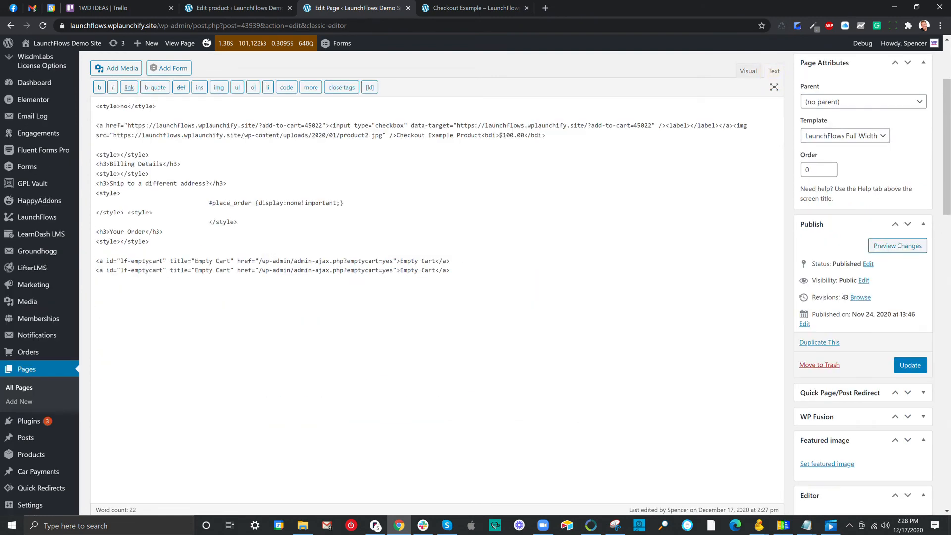
pyautogui.moveTo(548, 286); pyautogui.dragTo(103, 154)
pyautogui.press('BackSpace')
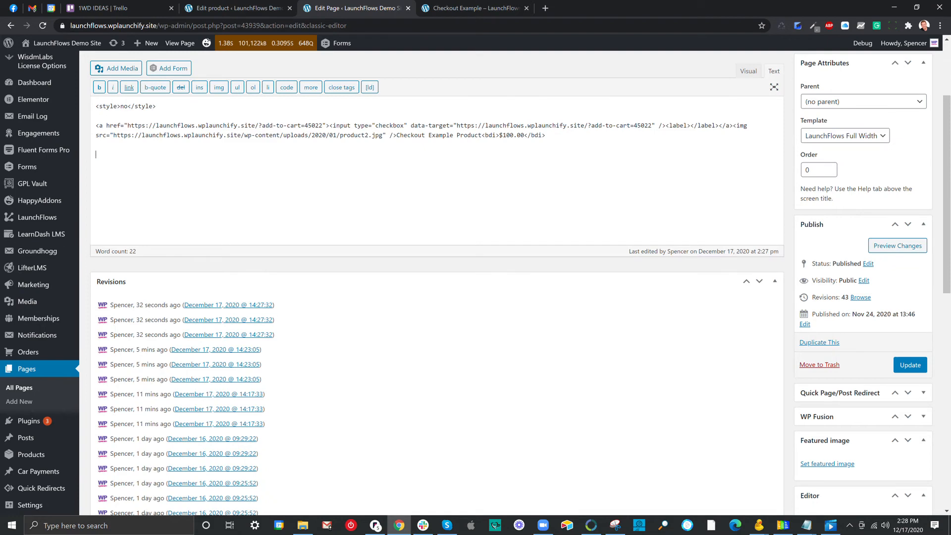
pyautogui.moveTo(67, 102)
pyautogui.moveTo(304, 125); pyautogui.dragTo(318, 126)
pyautogui.hotkey('ctrl', 'a')
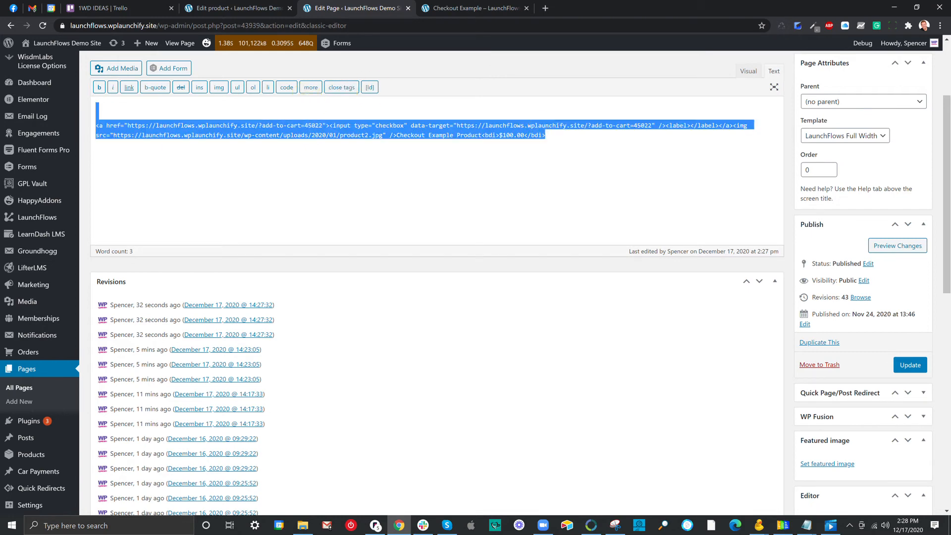
pyautogui.press('BackSpace')
pyautogui.scroll(3, 470, 102)
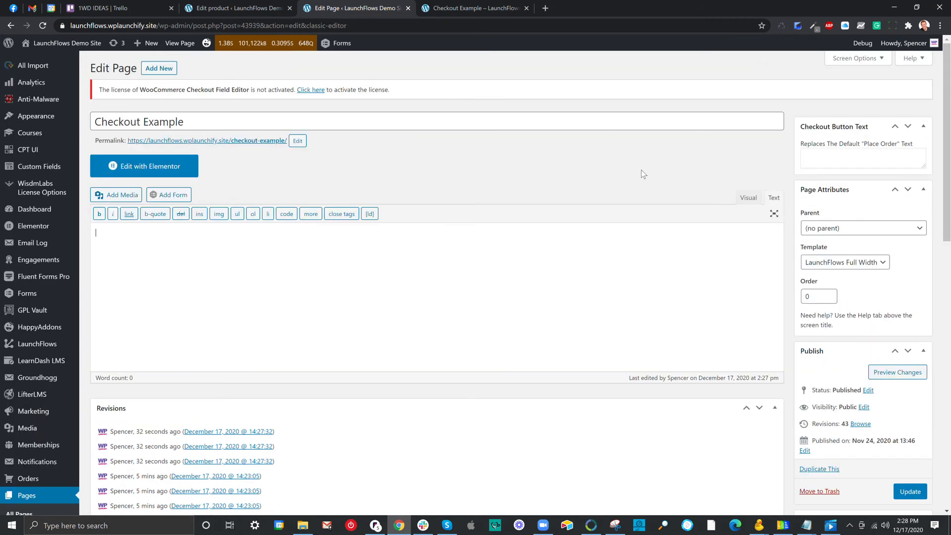
pyautogui.click(746, 198)
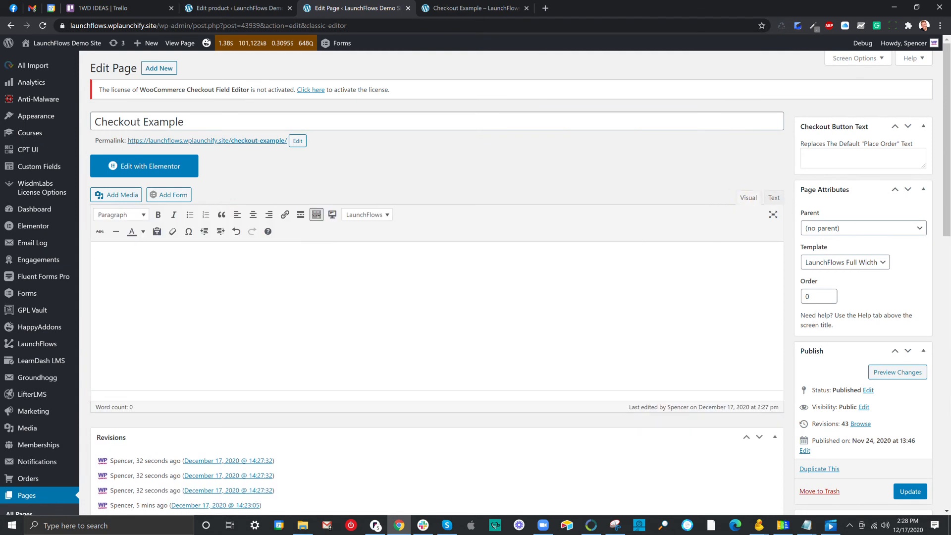
# Insert the LaunchFlows shortcode [lf-bump product="45022"] in the empty page content, with the [lf-emptycart] shortcode on the line below.
pyautogui.click(371, 215)
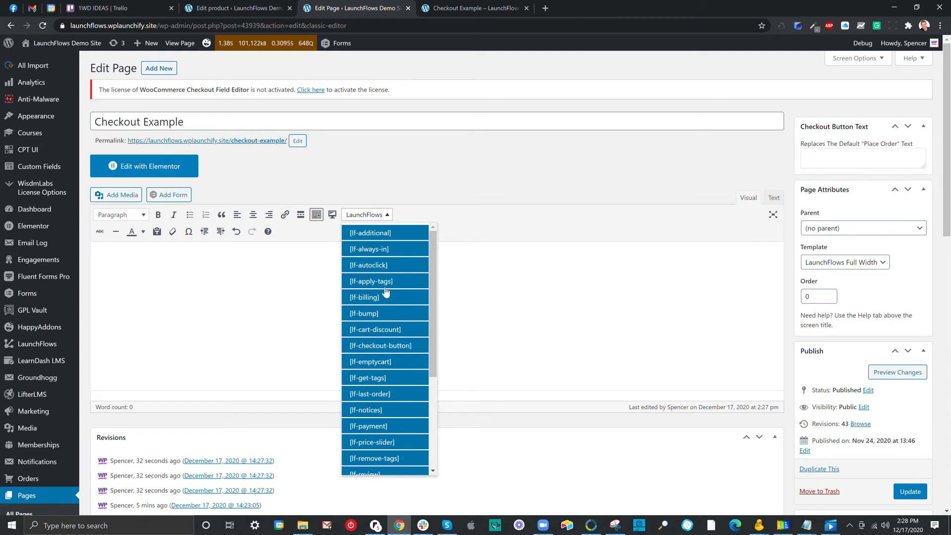
pyautogui.click(384, 313)
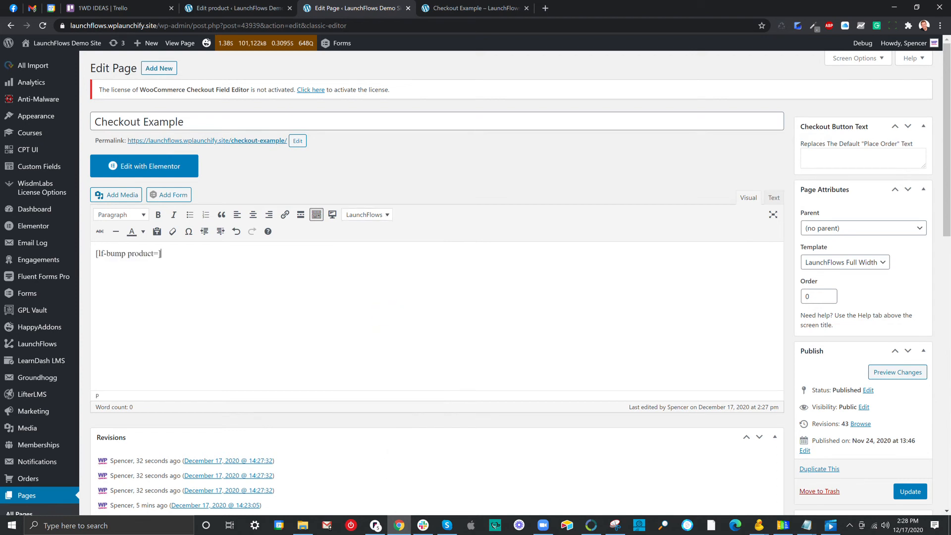
pyautogui.write('""')
pyautogui.write('45022')
pyautogui.click(357, 216)
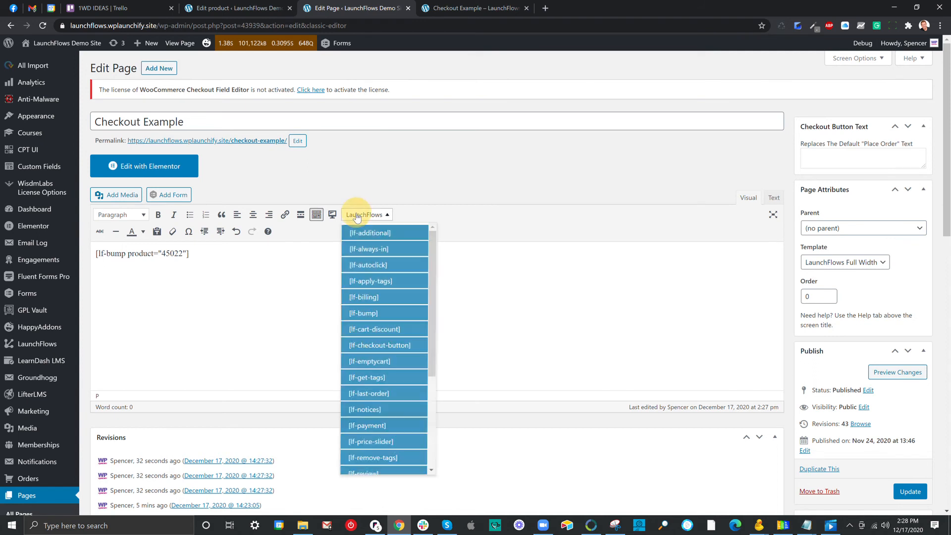
pyautogui.click(372, 358)
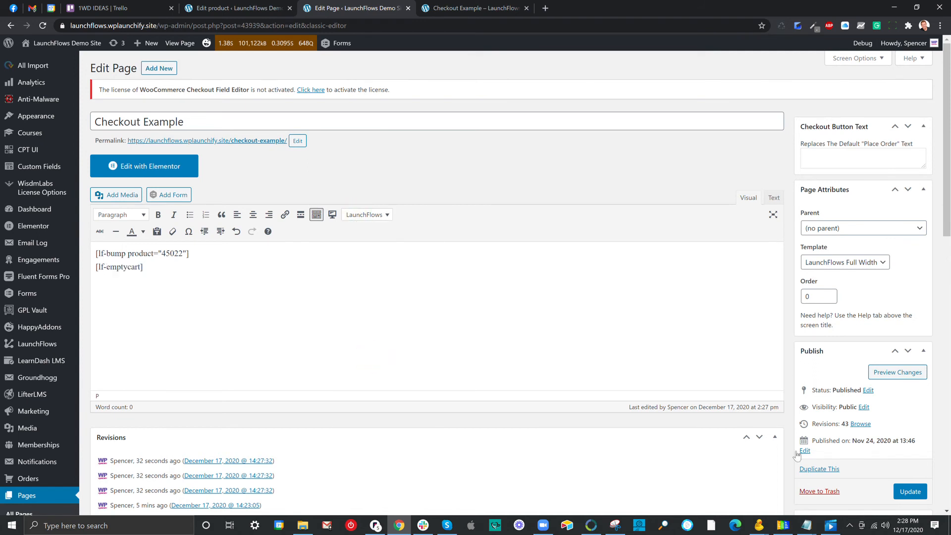
# Update the Checkout Example page and reload the live checkout page.
pyautogui.click(909, 494)
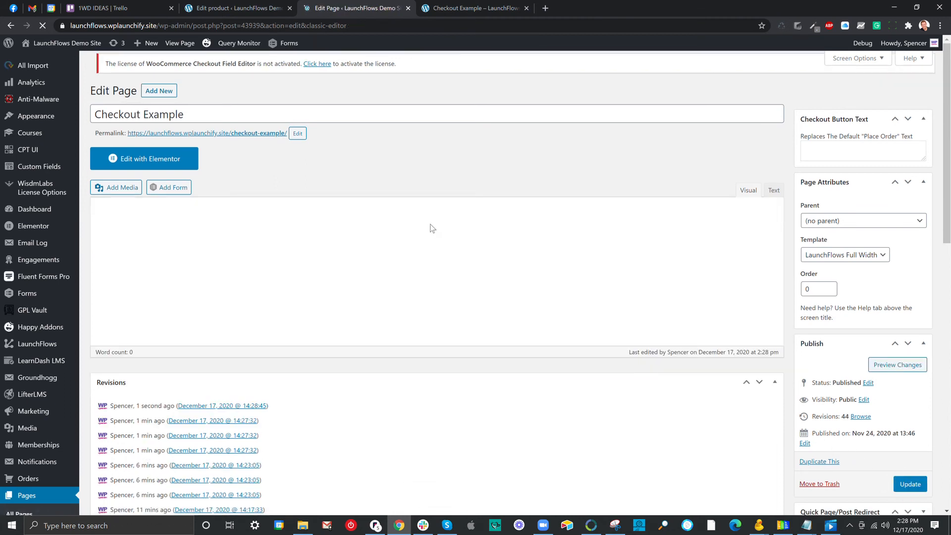
pyautogui.click(308, 240)
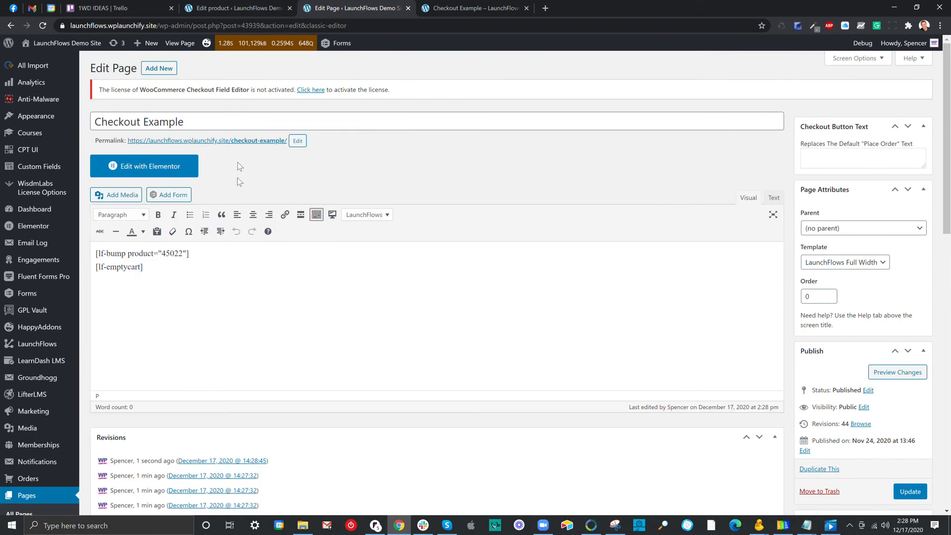
pyautogui.click(448, 10)
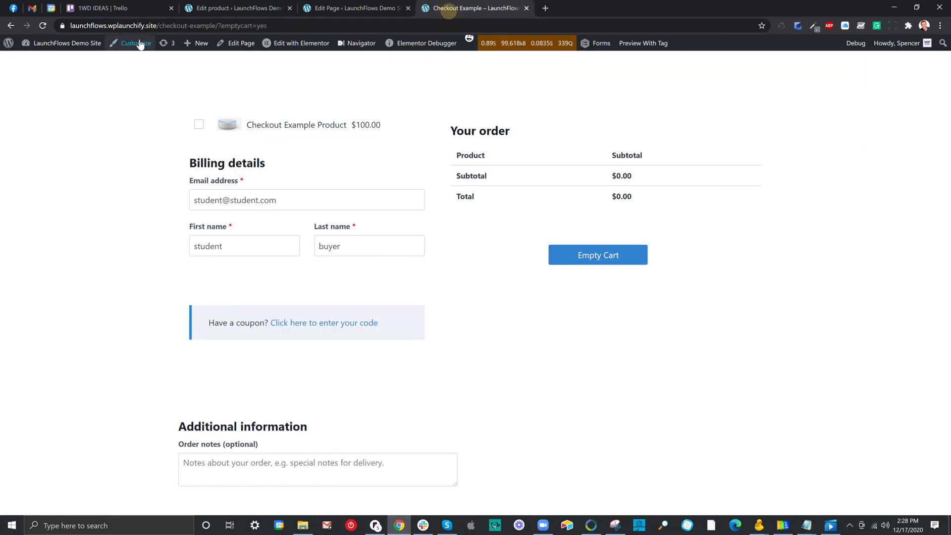
pyautogui.click(44, 27)
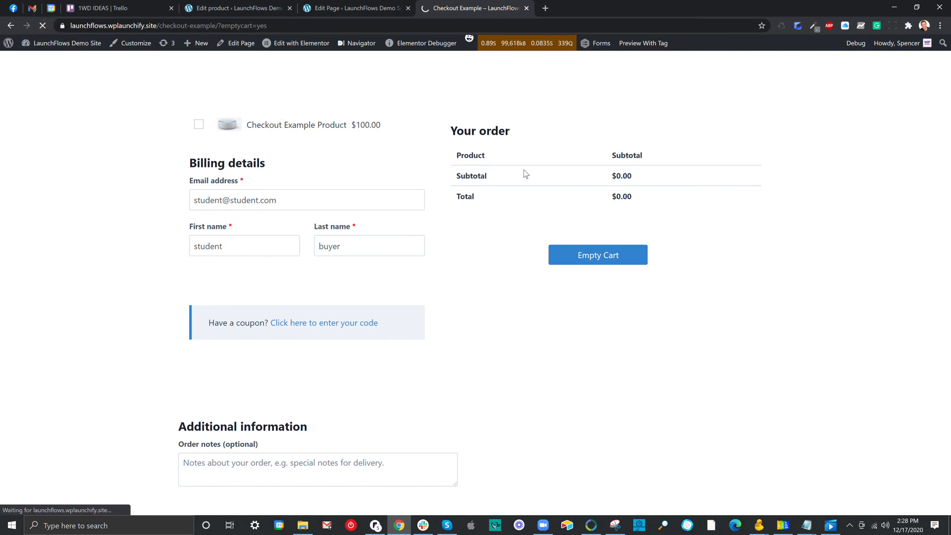